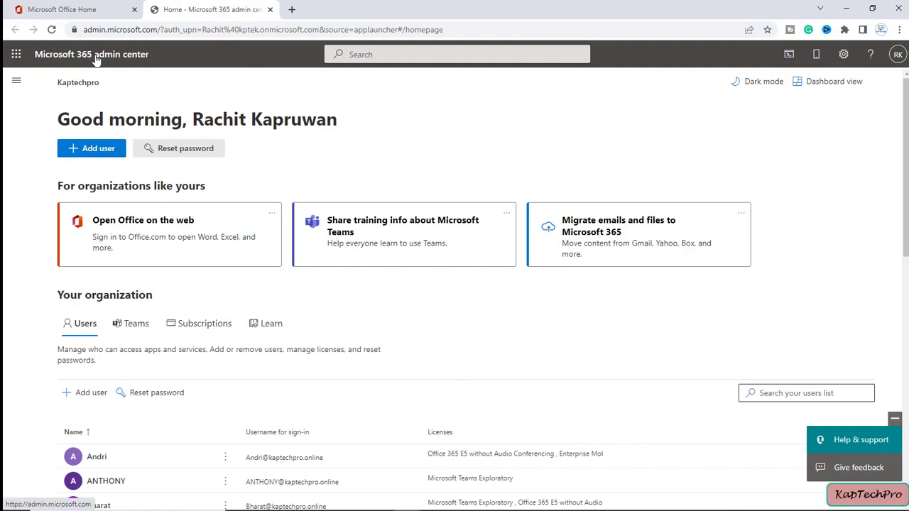
# Open the SharePoint admin center from the Microsoft 365 admin center's Admin centers list
pyautogui.click(16, 81)
pyautogui.click(52, 227)
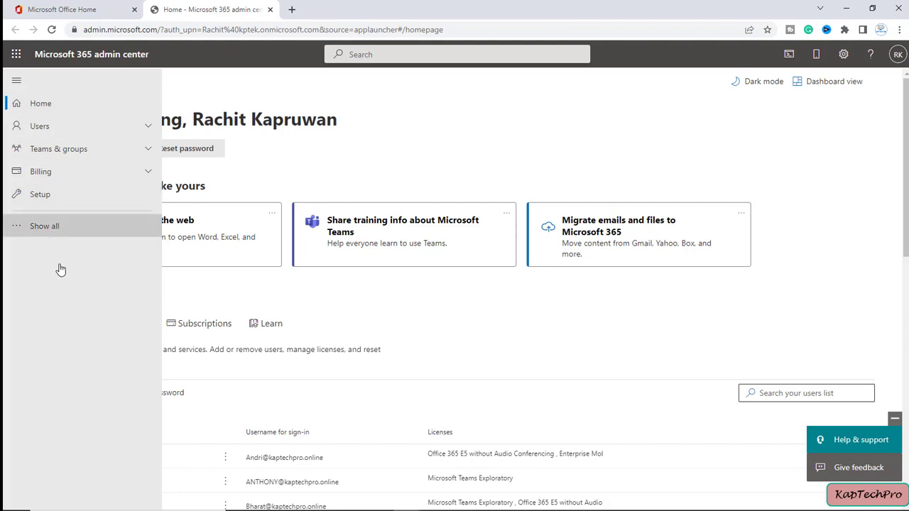
pyautogui.scroll(-1, 77, 460)
pyautogui.scroll(-1, 77, 463)
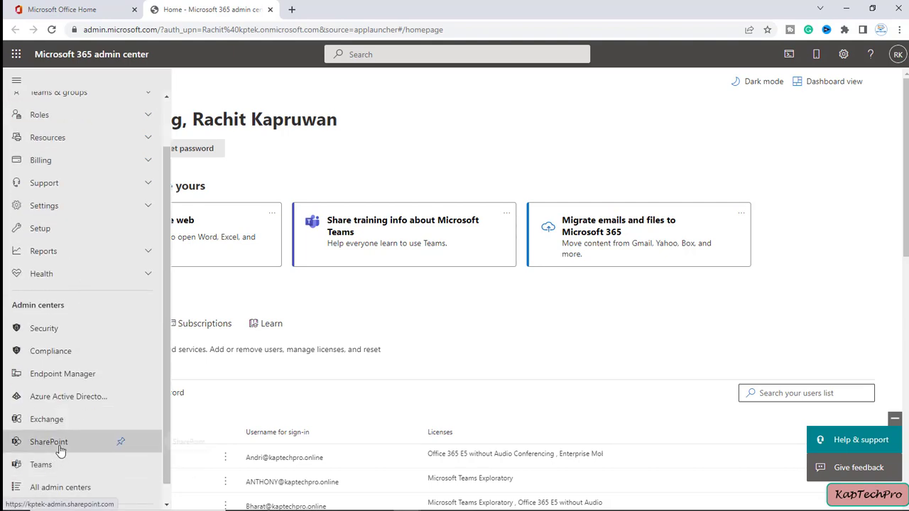
pyautogui.click(60, 443)
pyautogui.click(317, 8)
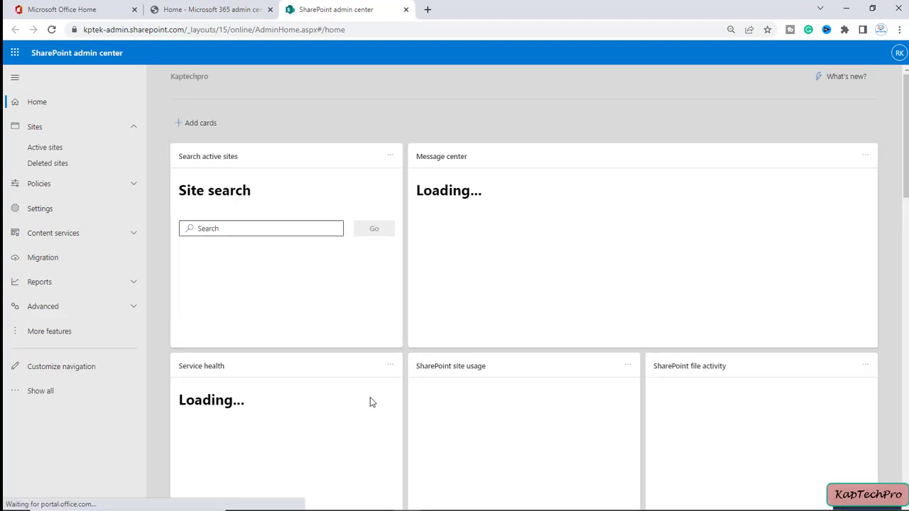
# Show the Active sites list and browse sites such as RITIKACOMMUNICATION and RITIKATEAMS
pyautogui.click(83, 155)
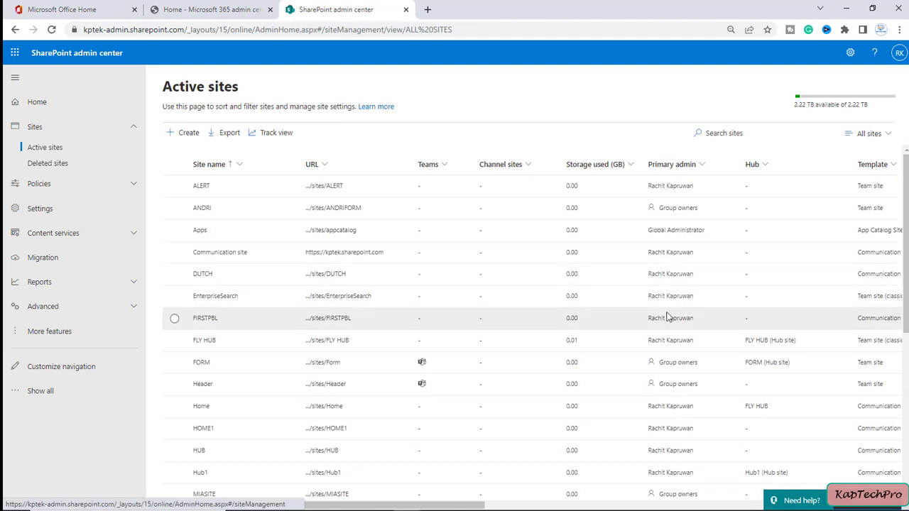
pyautogui.scroll(-3, 678, 370)
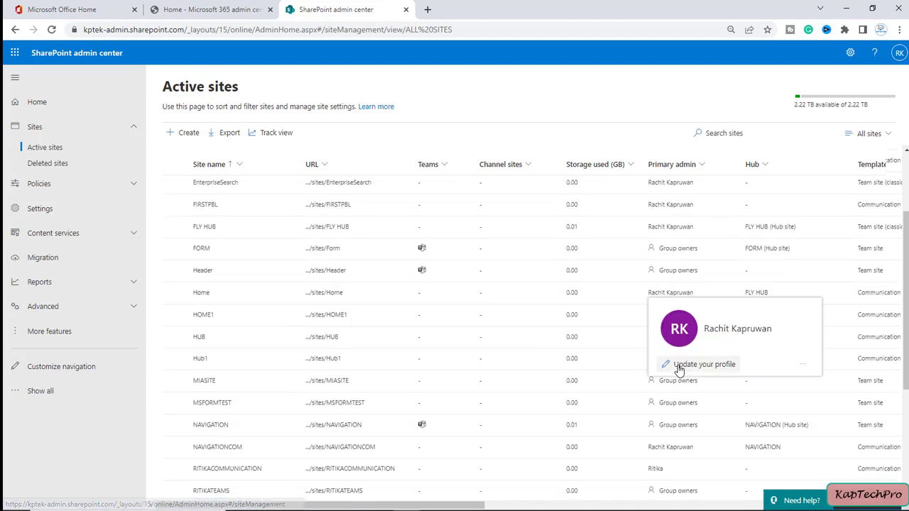
pyautogui.scroll(-3, 295, 371)
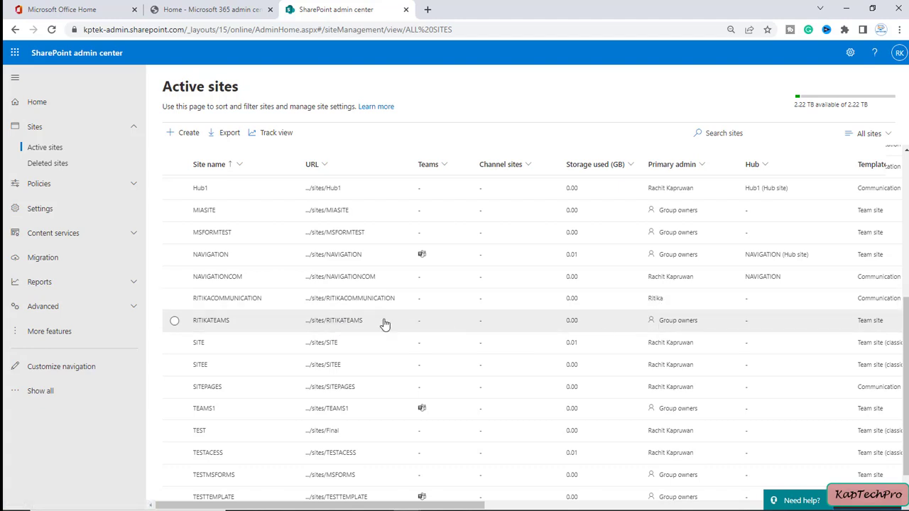
pyautogui.scroll(1, 284, 341)
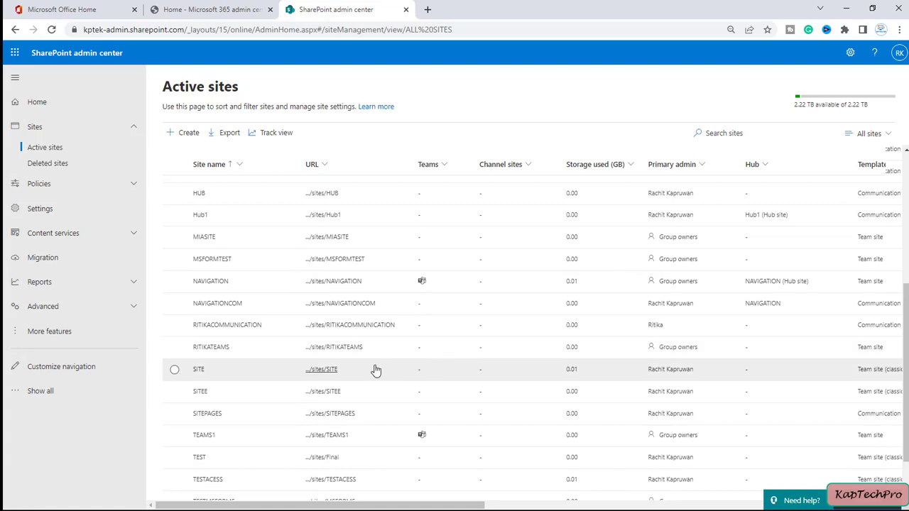
pyautogui.click(175, 348)
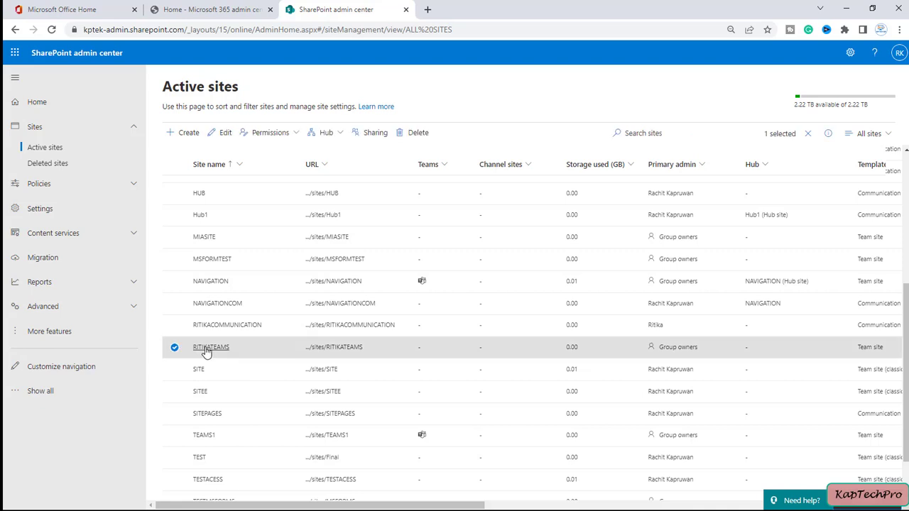
pyautogui.click(205, 349)
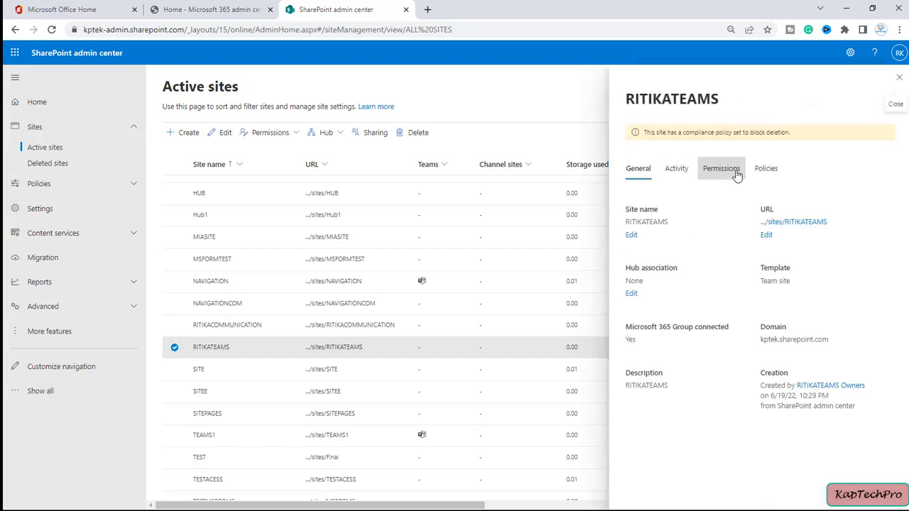
pyautogui.click(736, 175)
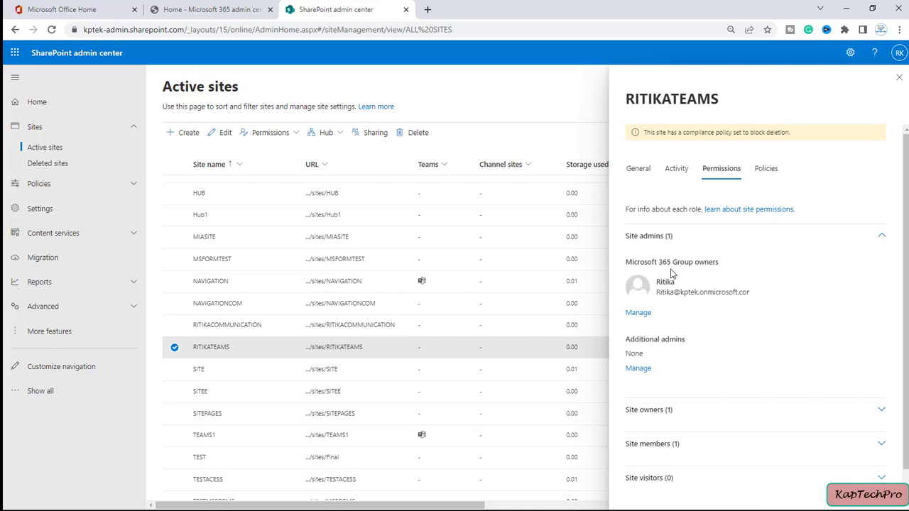
pyautogui.moveTo(626, 262); pyautogui.dragTo(692, 263)
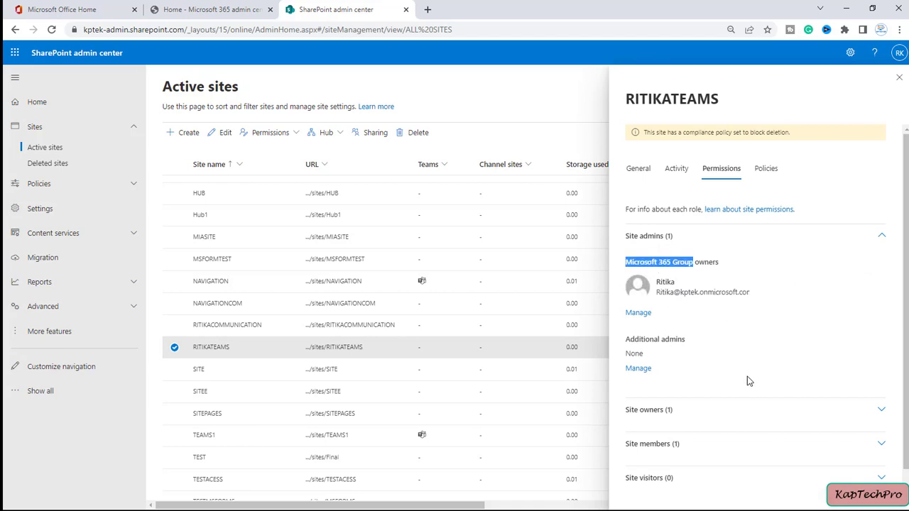
pyautogui.click(753, 418)
pyautogui.scroll(-2, 711, 447)
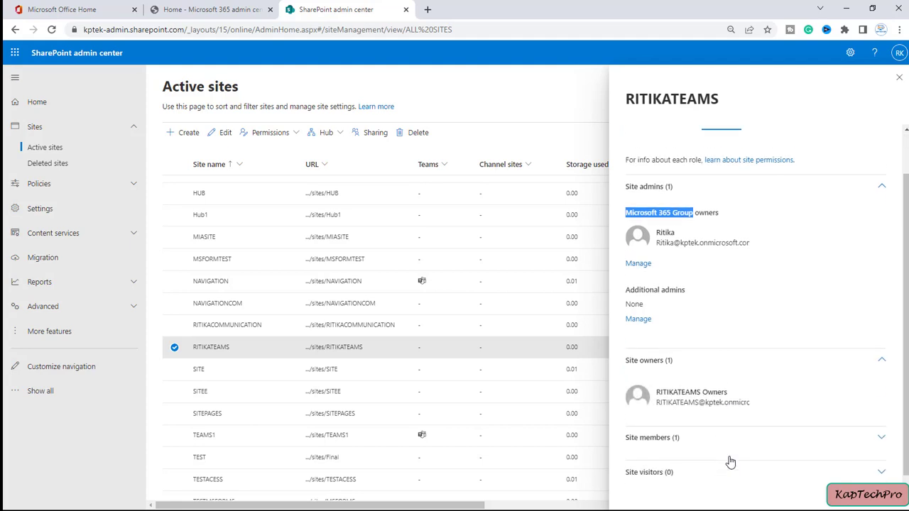
pyautogui.click(731, 431)
pyautogui.scroll(-1, 732, 449)
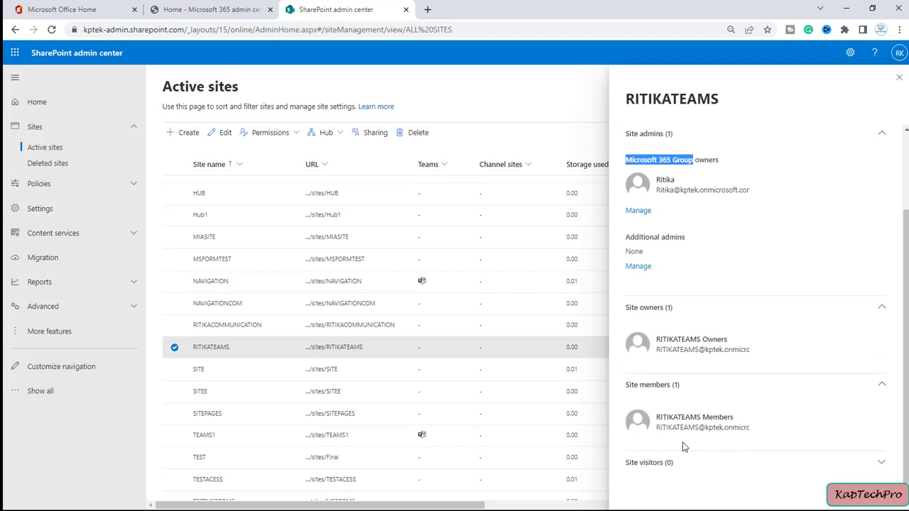
pyautogui.click(900, 76)
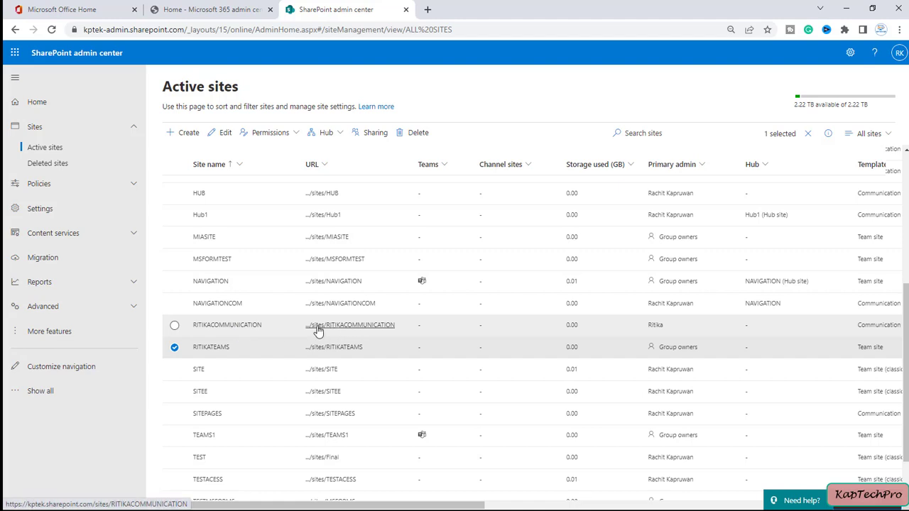
# Try opening the RITIKACOMMUNICATION and RITIKATEAMS sites, each showing an Access required page
pyautogui.click(353, 332)
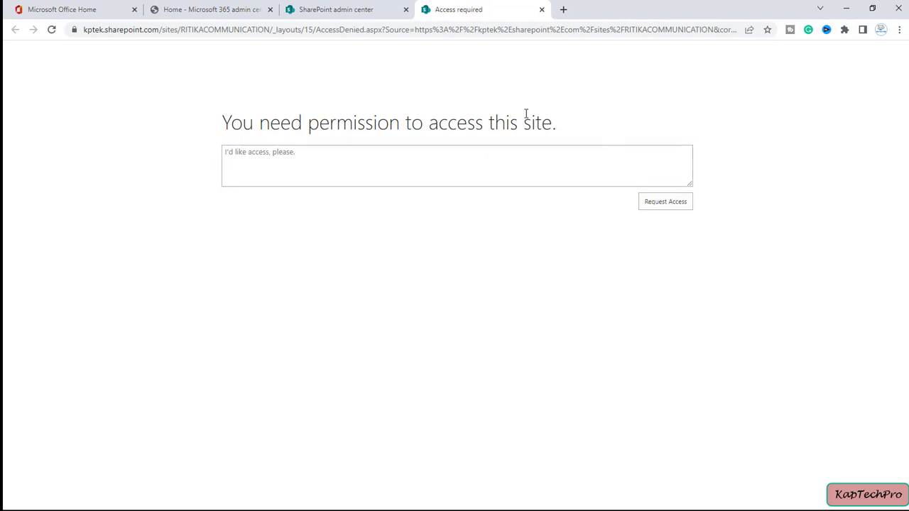
pyautogui.click(348, 9)
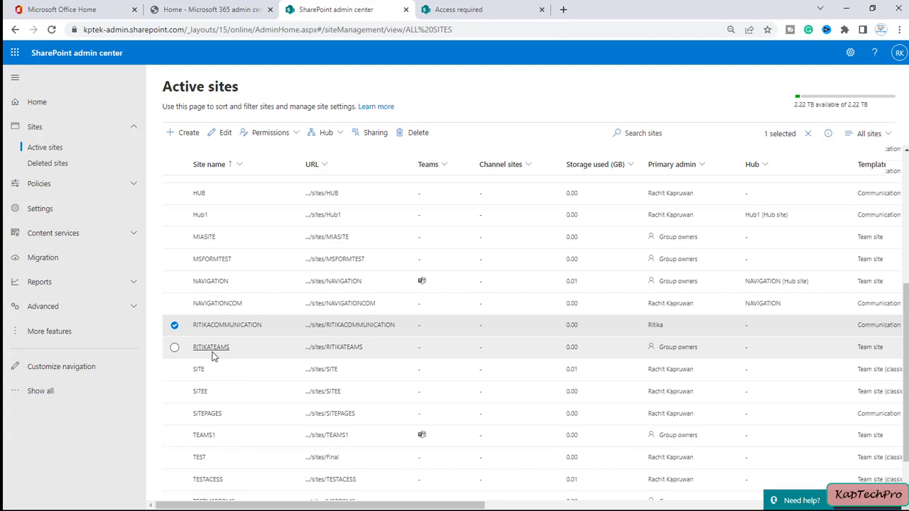
pyautogui.click(344, 355)
pyautogui.click(603, 7)
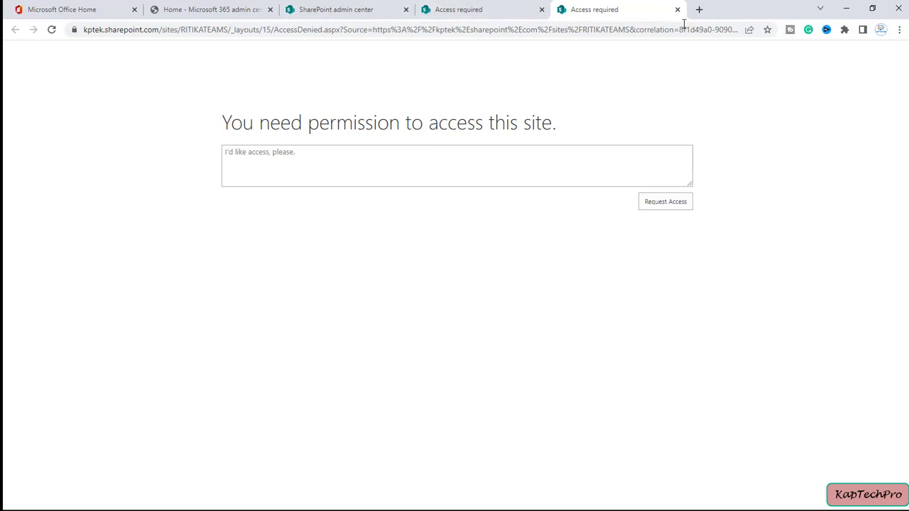
pyautogui.click(336, 15)
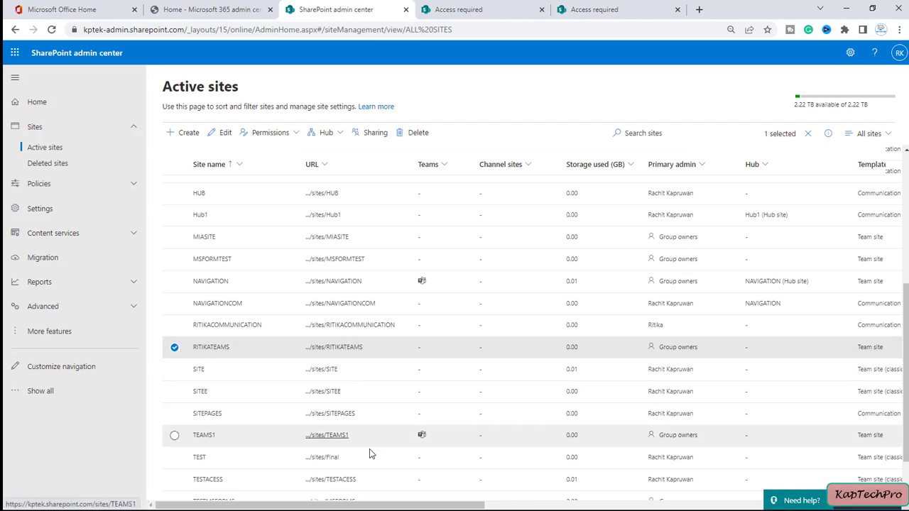
# Select only RITIKACOMMUNICATION and bring up its Manage admins panel showing one Primary Admin
pyautogui.click(174, 346)
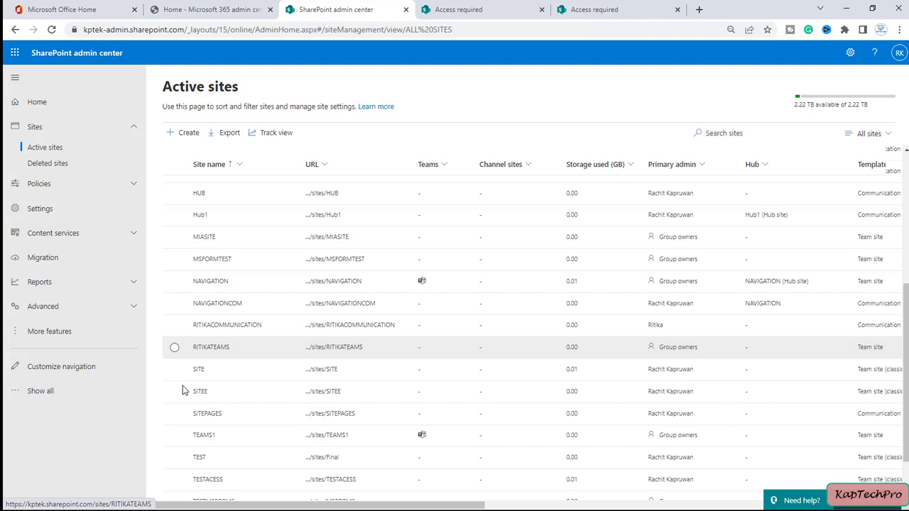
pyautogui.click(174, 327)
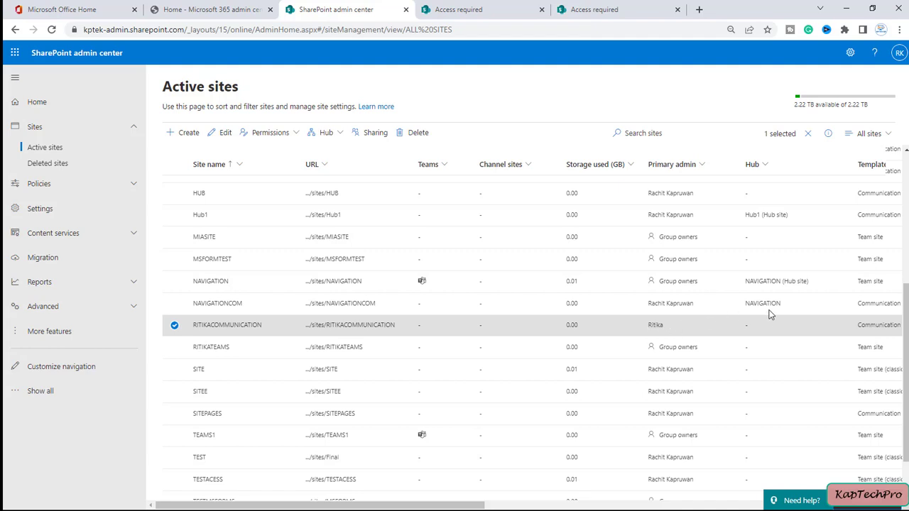
pyautogui.click(279, 133)
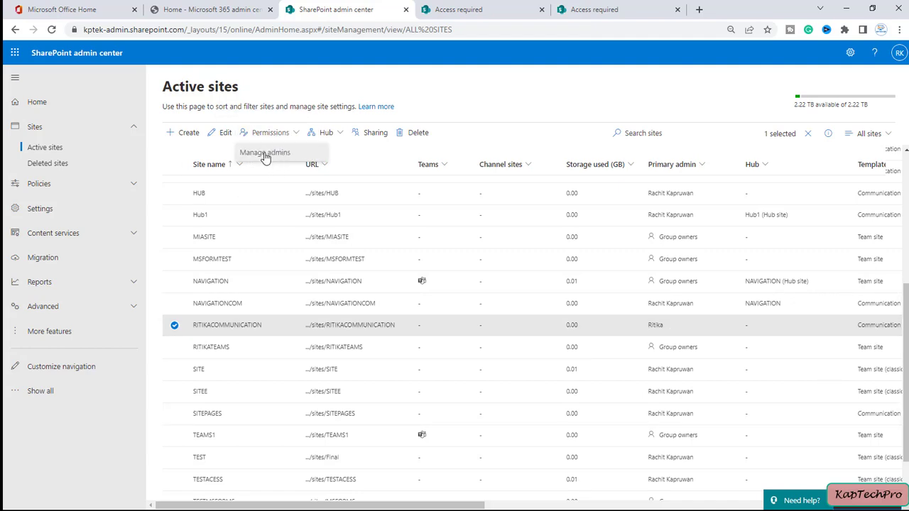
pyautogui.click(281, 153)
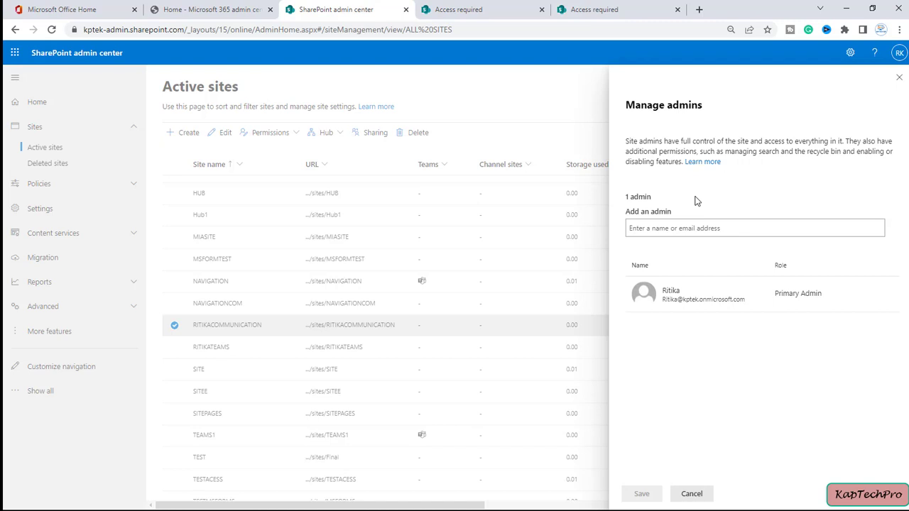
# Add a searched user as RITIKACOMMUNICATION's Primary Admin, leaving the previous owner as Admin, and save
pyautogui.click(680, 228)
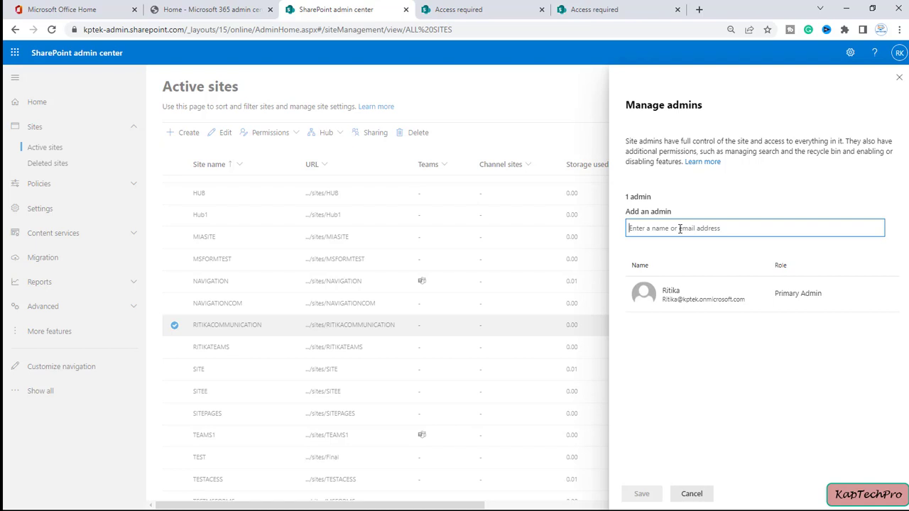
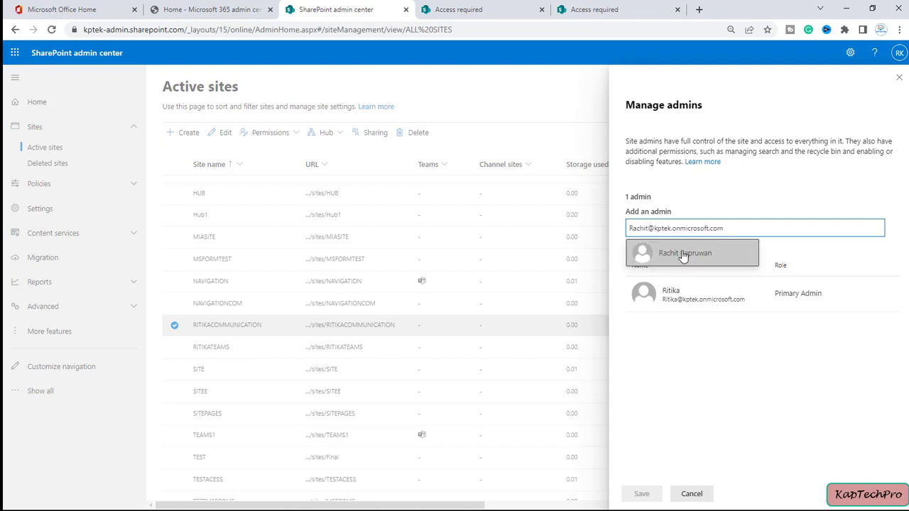
pyautogui.click(683, 252)
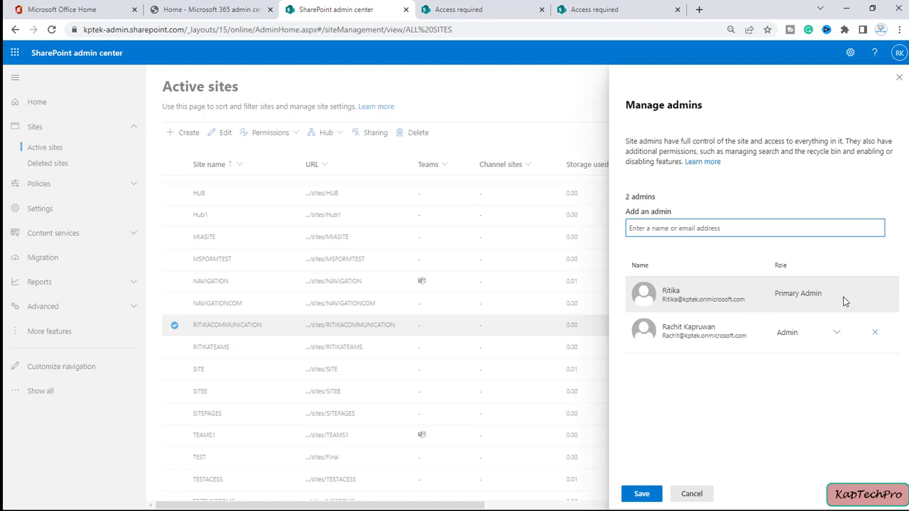
pyautogui.click(837, 335)
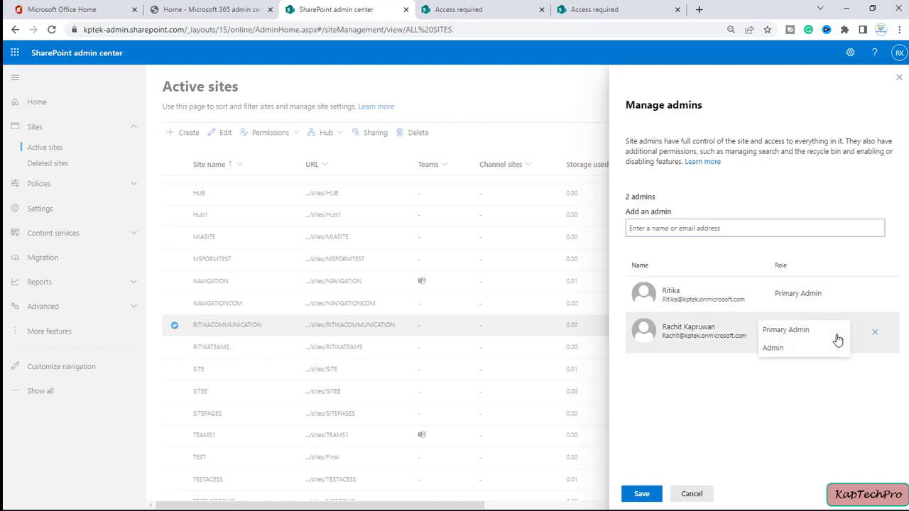
pyautogui.click(786, 331)
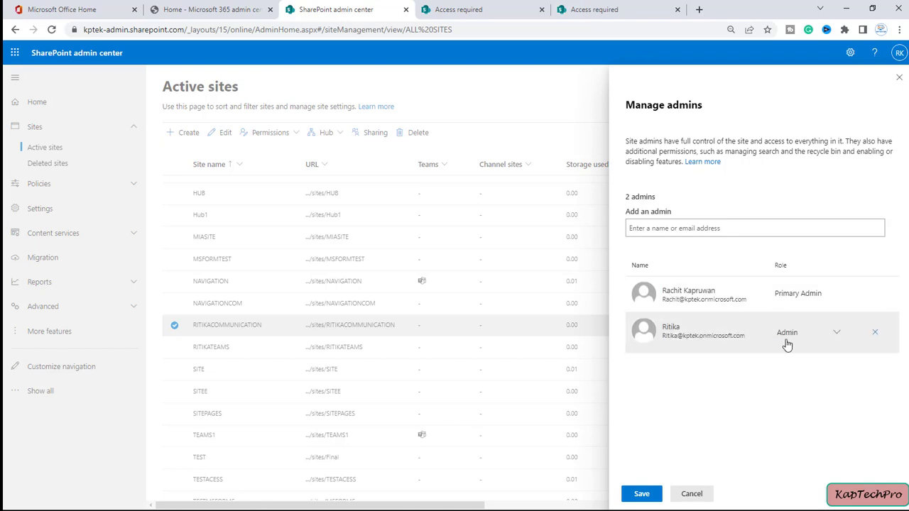
pyautogui.click(813, 344)
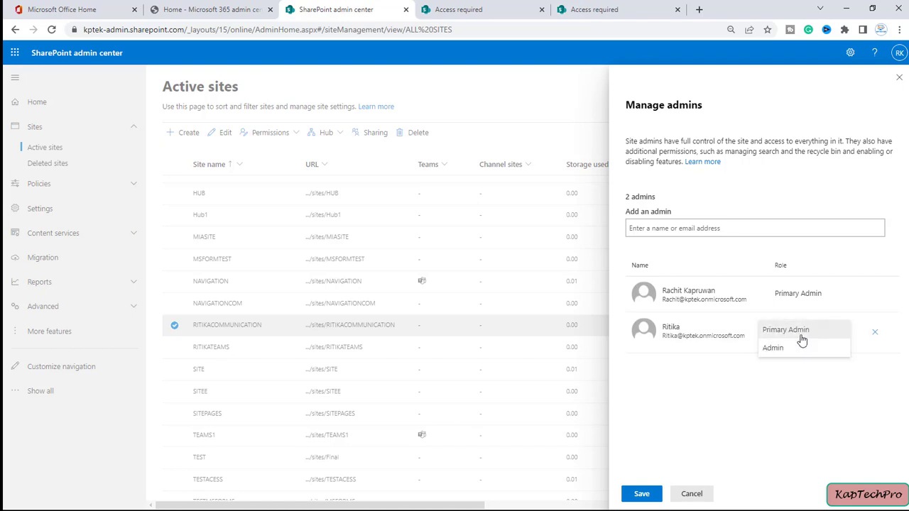
pyautogui.click(801, 338)
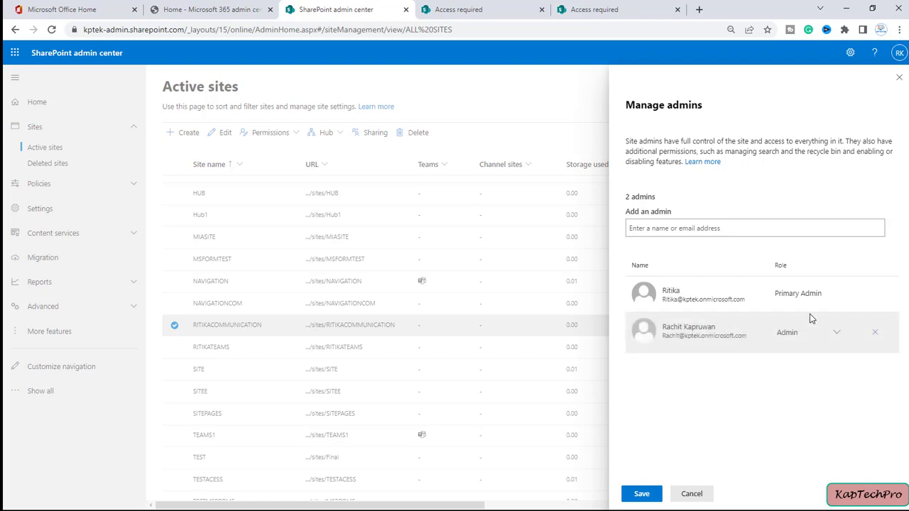
pyautogui.click(641, 495)
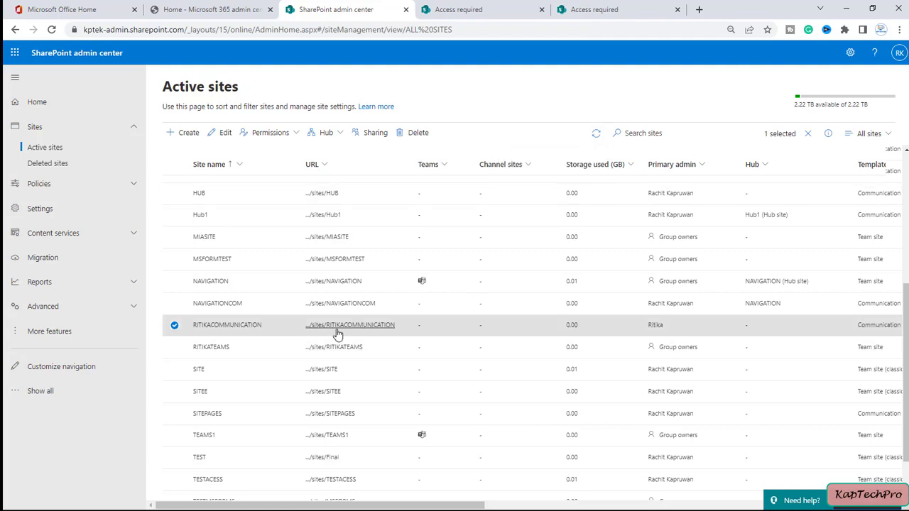
# Close both Access required tabs and open the RITIKACOMMUNICATION home page in its own tab
pyautogui.click(542, 9)
pyautogui.click(542, 9)
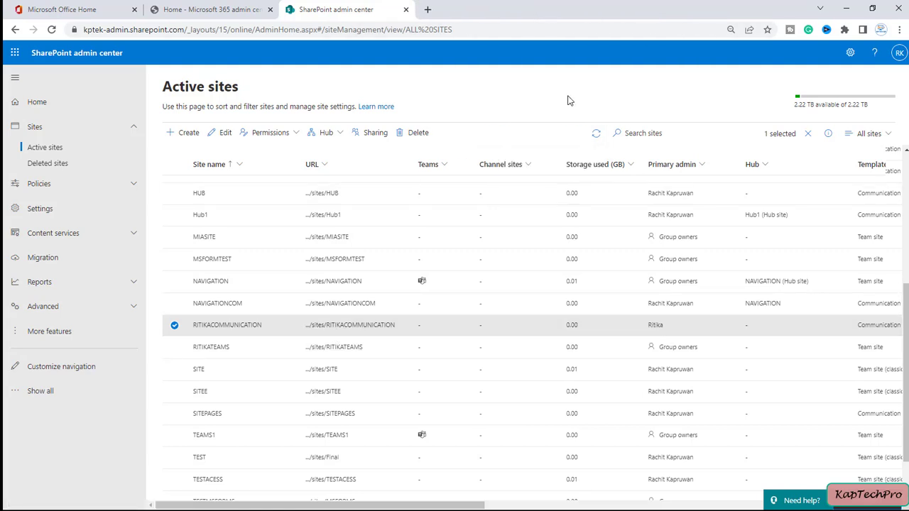
pyautogui.click(340, 327)
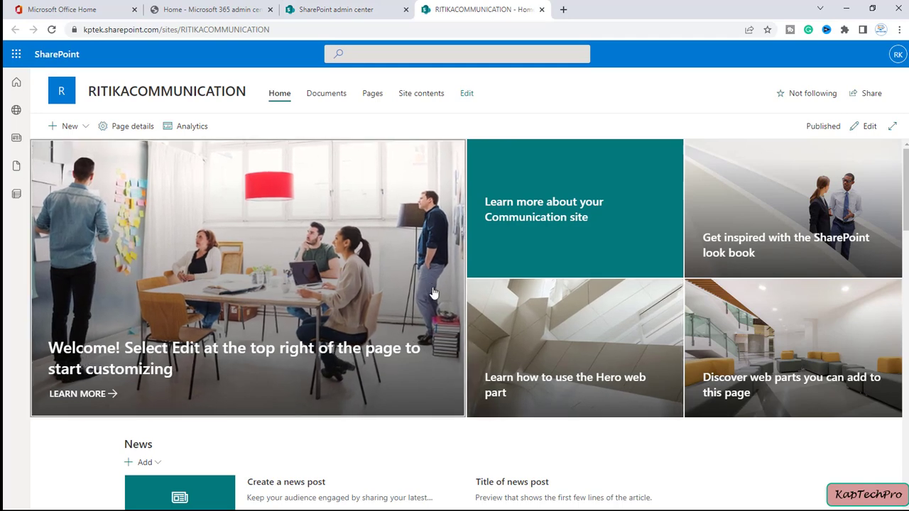
pyautogui.click(329, 7)
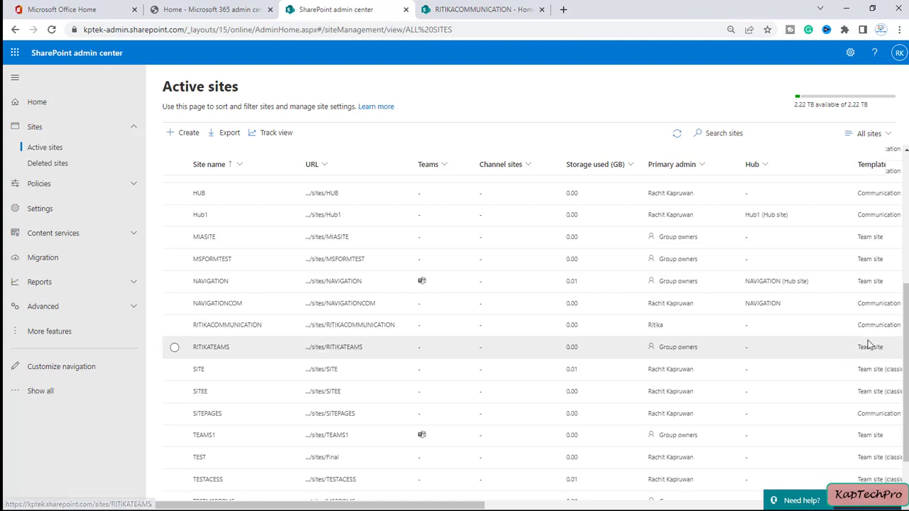
# Compare Permissions options for RITIKATEAMS and RITIKACOMMUNICATION, ending with only RITIKATEAMS selected
pyautogui.click(175, 348)
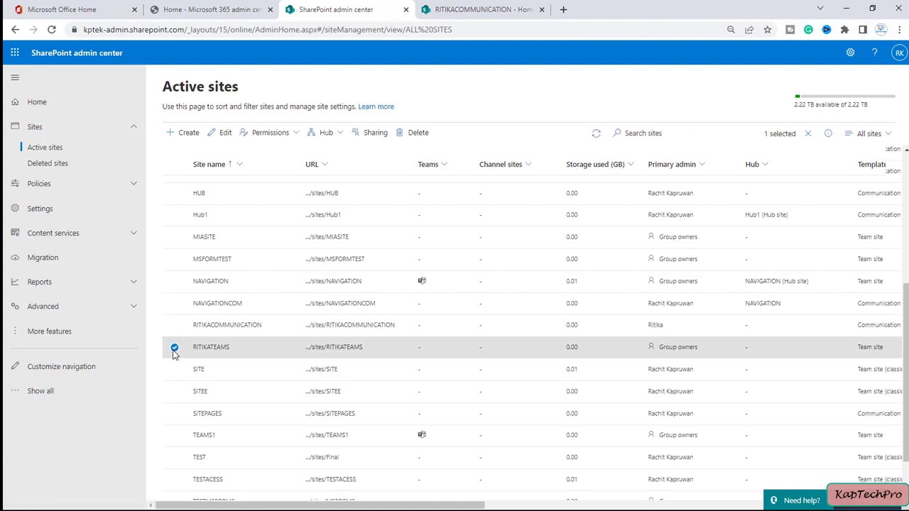
pyautogui.click(277, 135)
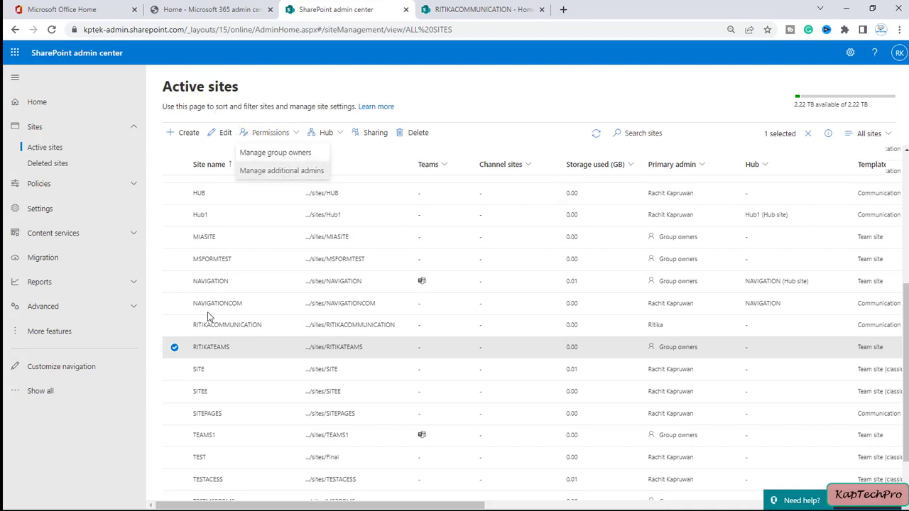
pyautogui.click(175, 325)
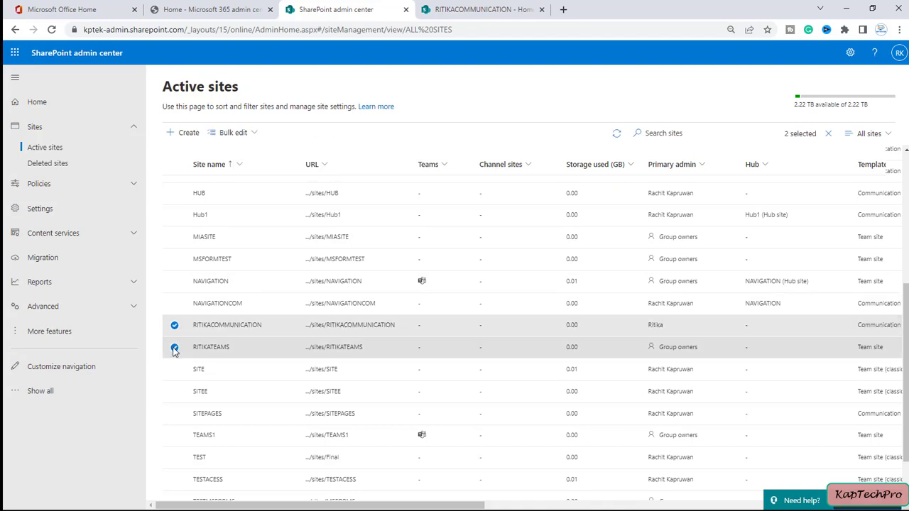
pyautogui.click(175, 348)
pyautogui.click(267, 133)
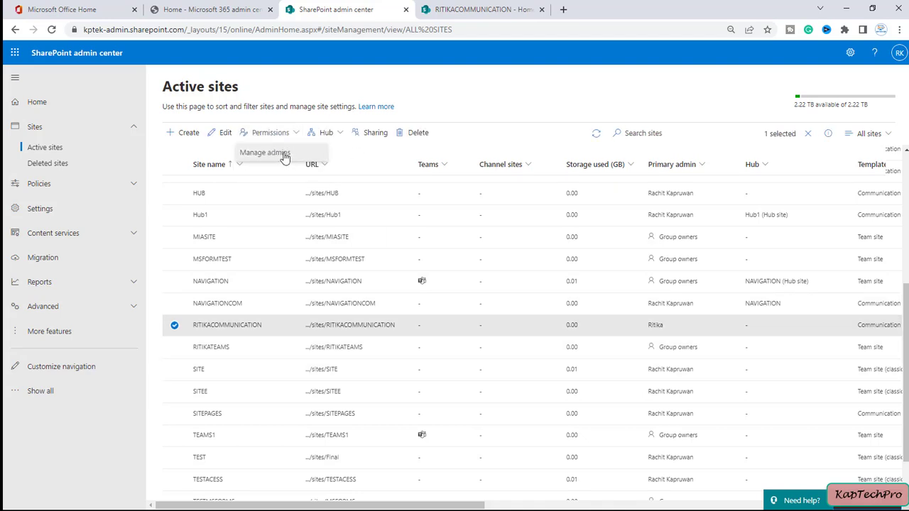
pyautogui.click(174, 326)
pyautogui.click(171, 350)
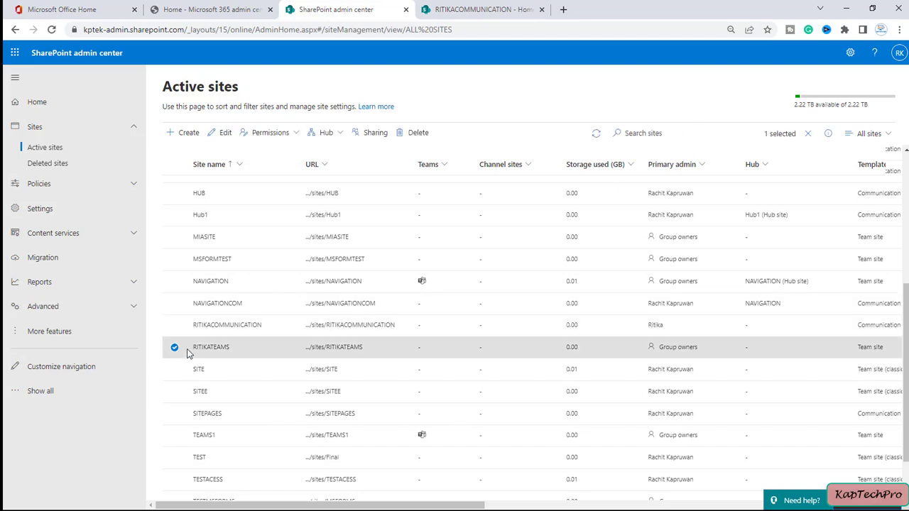
pyautogui.click(269, 134)
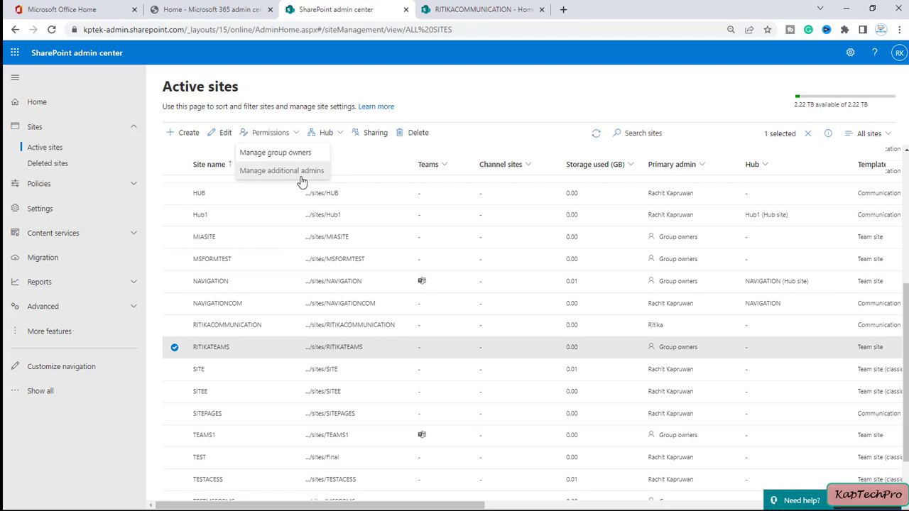
pyautogui.click(266, 153)
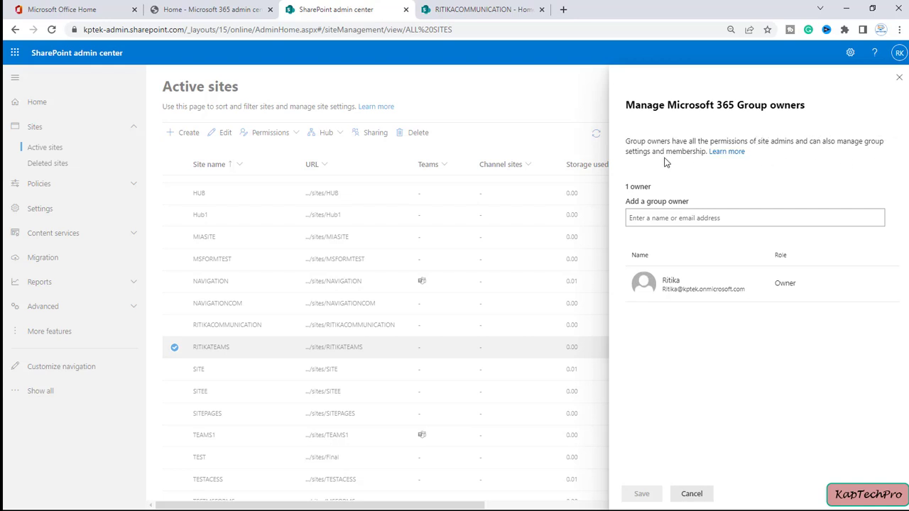
pyautogui.click(898, 78)
pyautogui.click(275, 137)
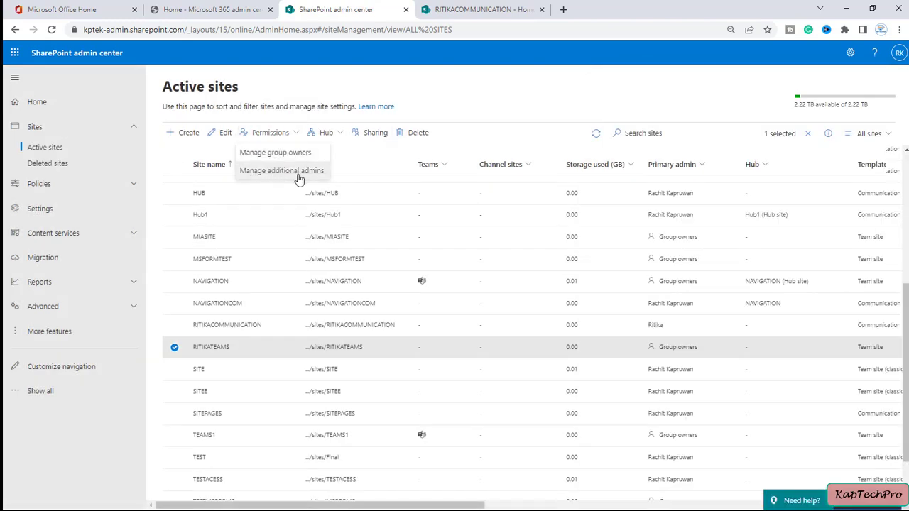
pyautogui.click(299, 176)
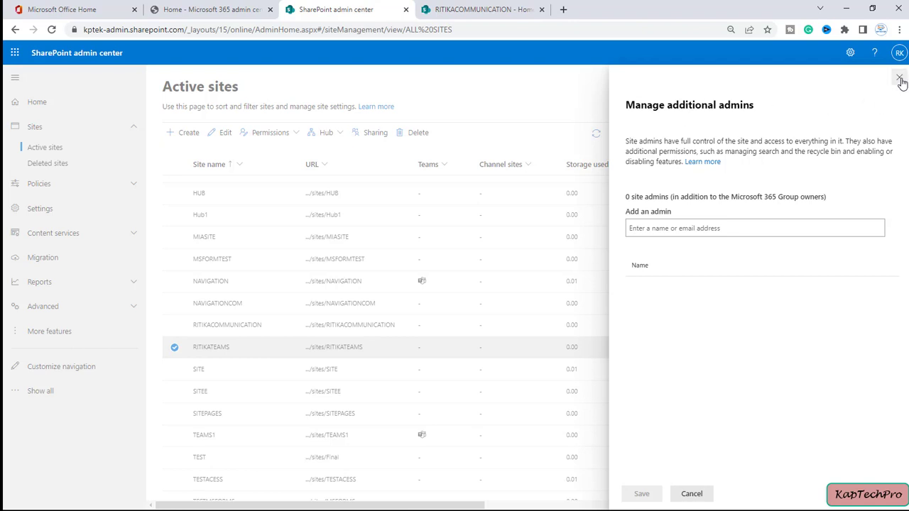
pyautogui.click(900, 78)
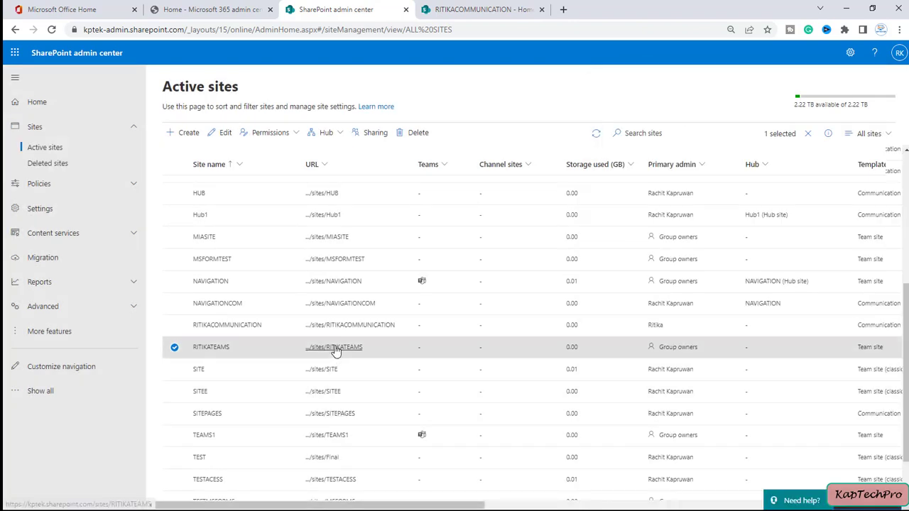
# View RITIKATEAMS's group owners panel listing 1 owner, close it unsaved, and reopen Permissions
pyautogui.click(270, 134)
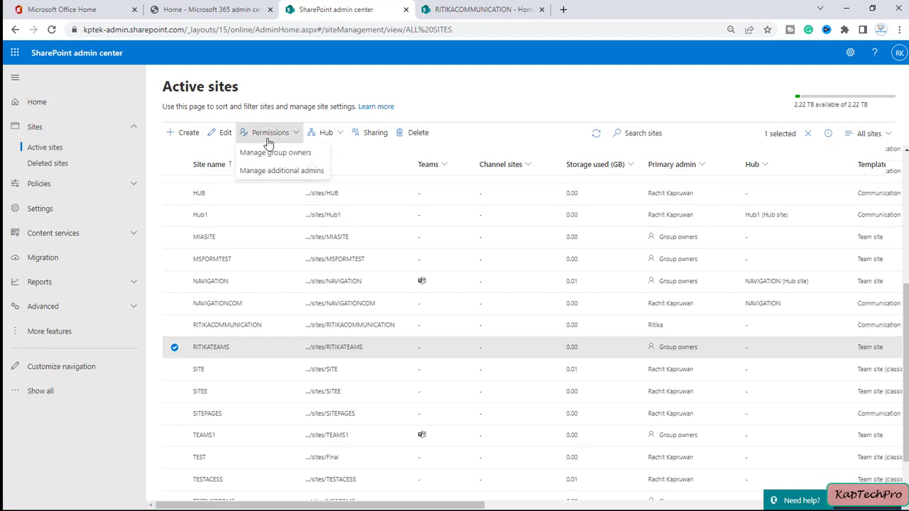
pyautogui.click(257, 154)
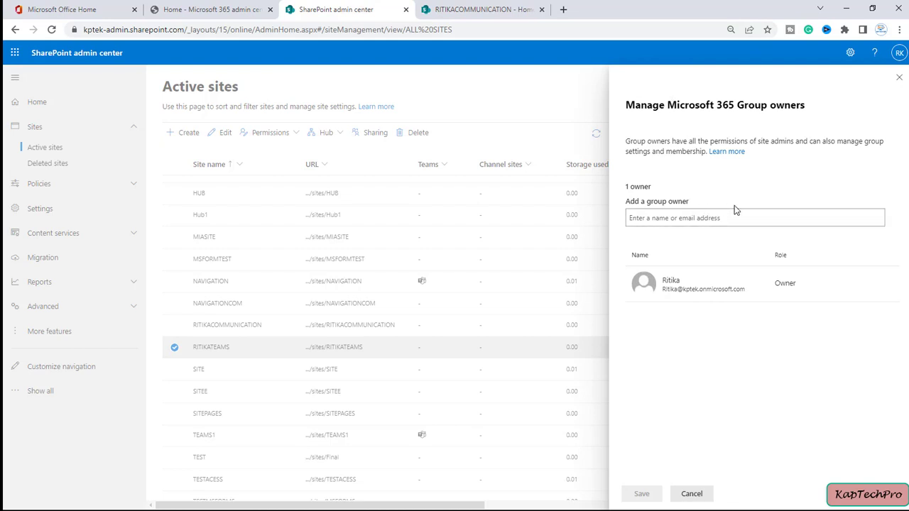
pyautogui.click(900, 76)
pyautogui.click(270, 139)
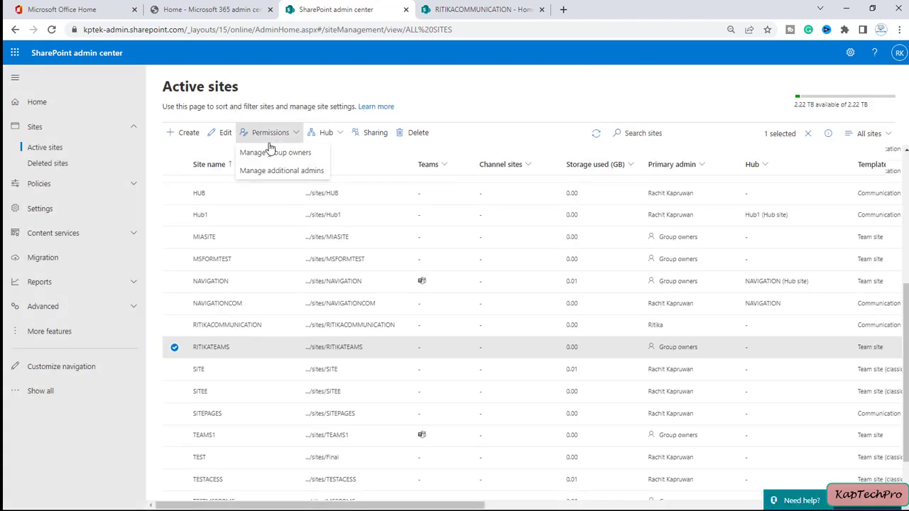
# Search for the user by name under Manage additional admins for RITIKATEAMS, add them, and save
pyautogui.click(304, 170)
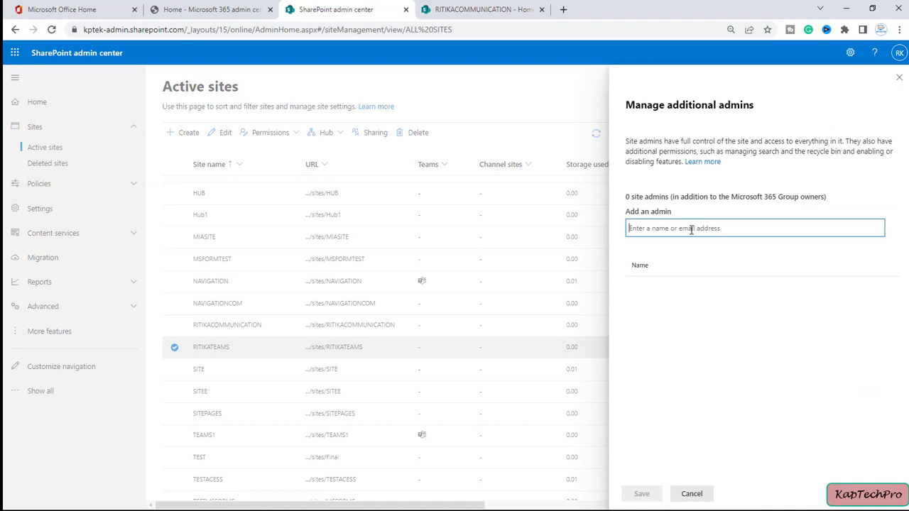
pyautogui.write('RAC')
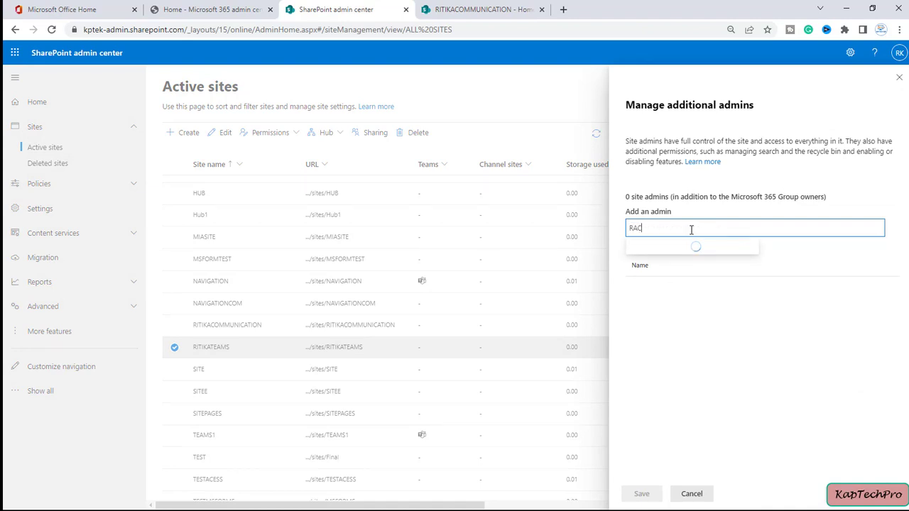
pyautogui.click(710, 253)
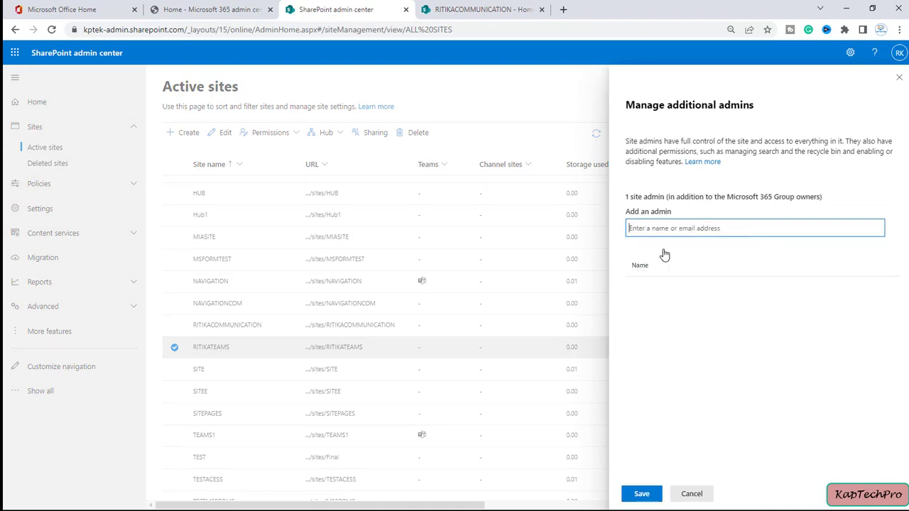
pyautogui.click(641, 493)
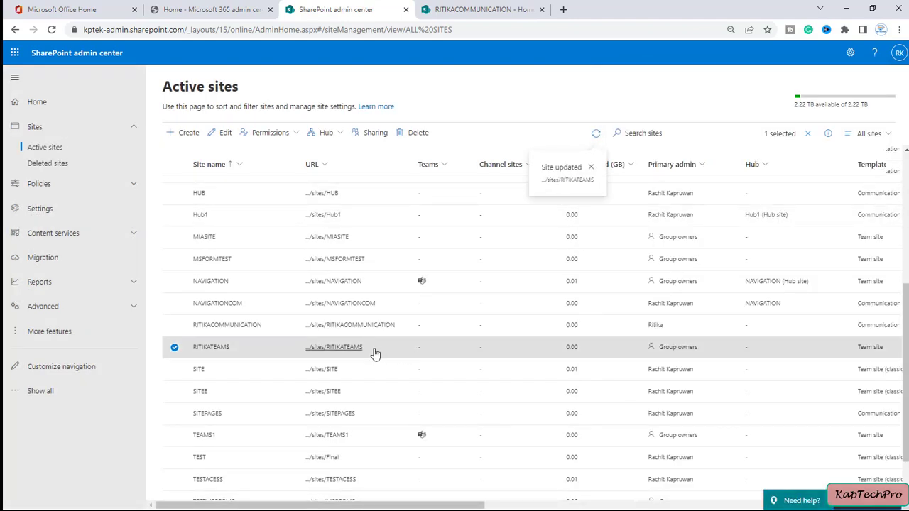
# Open the RITIKATEAMS home page in a new tab, then return and recheck its Permissions options
pyautogui.click(339, 351)
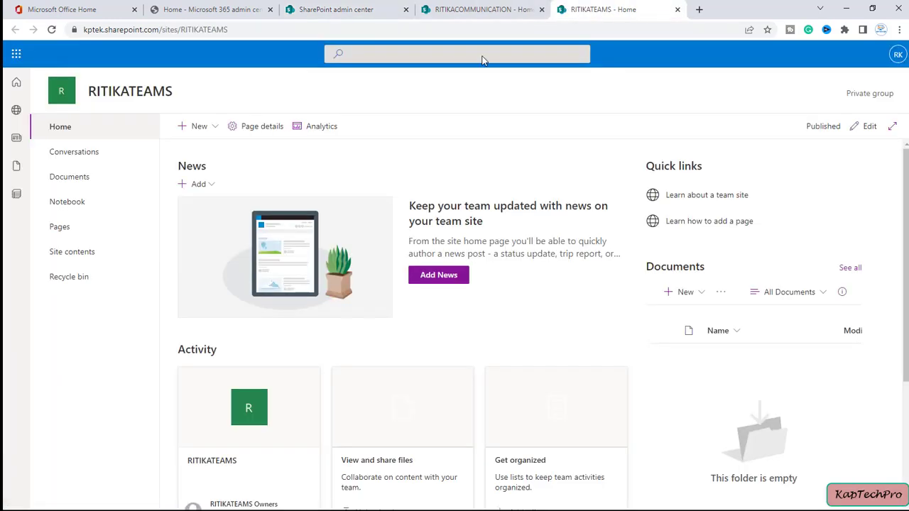
pyautogui.click(336, 9)
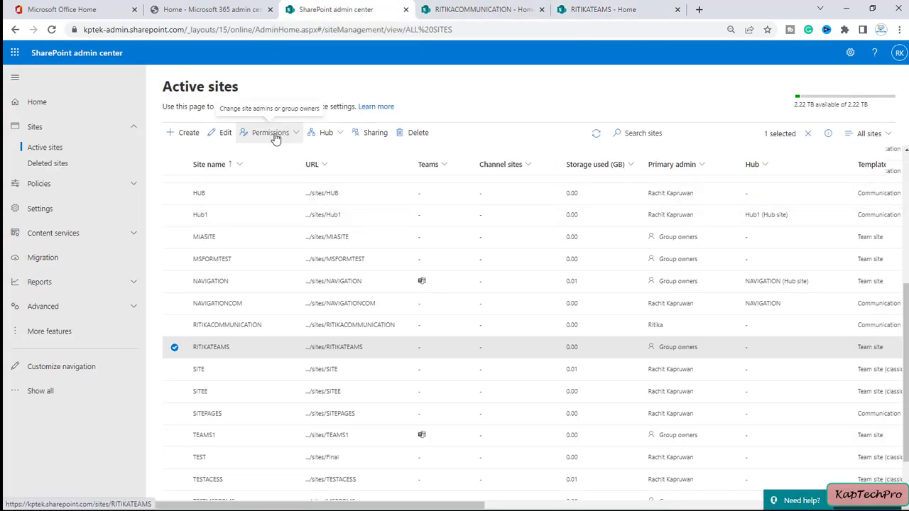
pyautogui.click(174, 347)
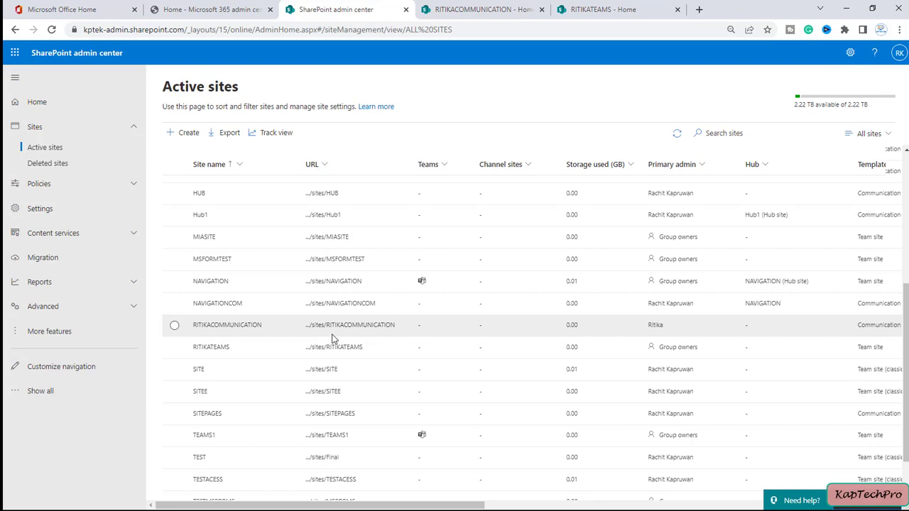
pyautogui.click(174, 348)
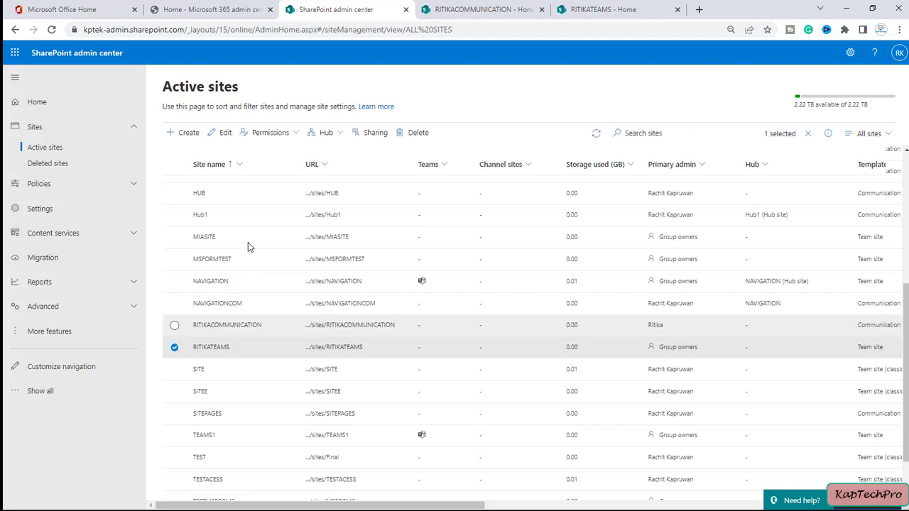
pyautogui.click(274, 133)
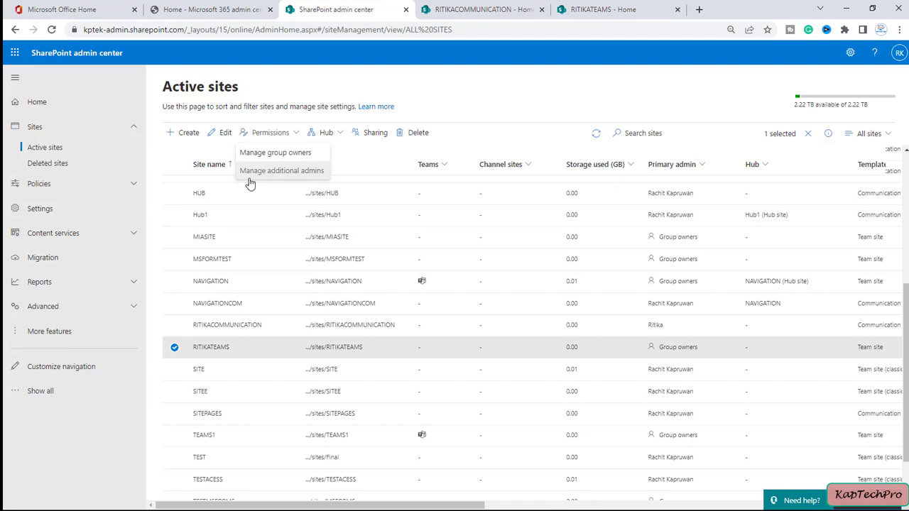
pyautogui.click(174, 348)
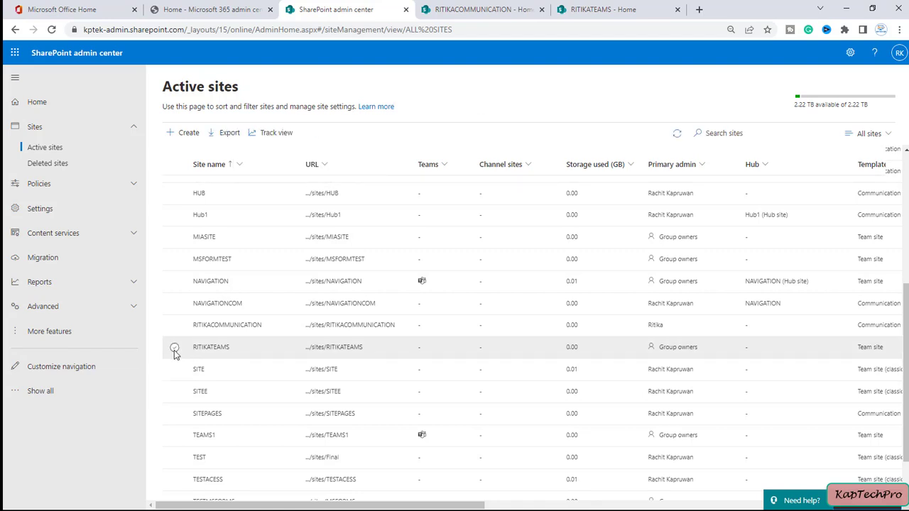